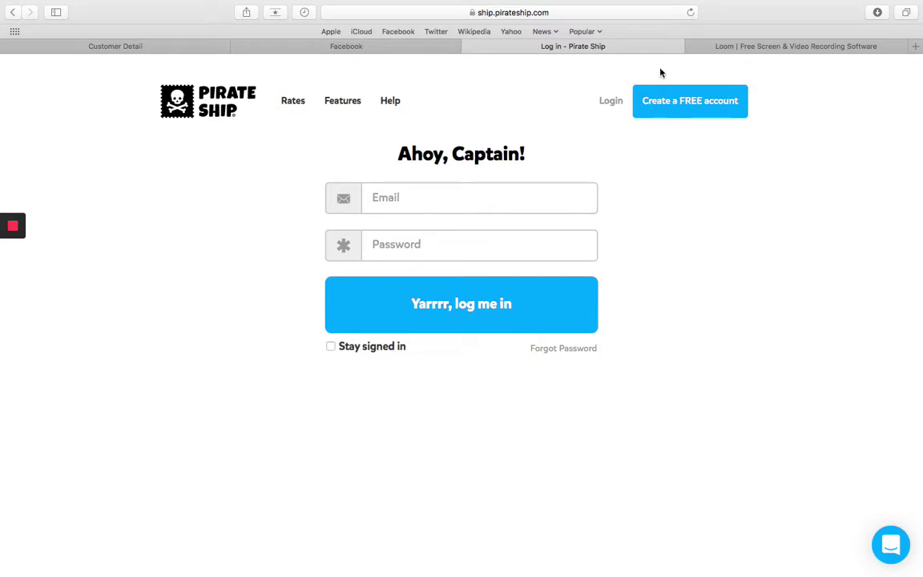
left_click(566, 11)
type("www.pira")
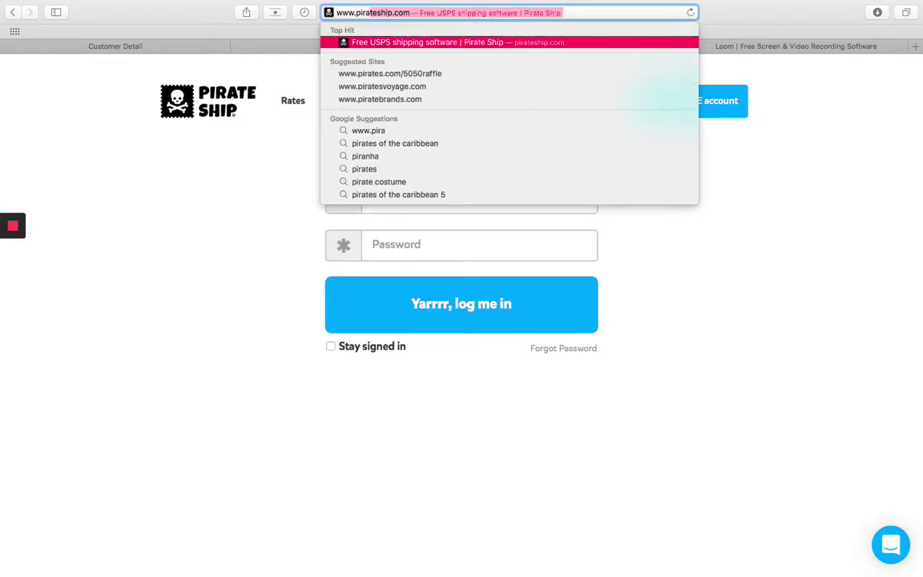
key("Return")
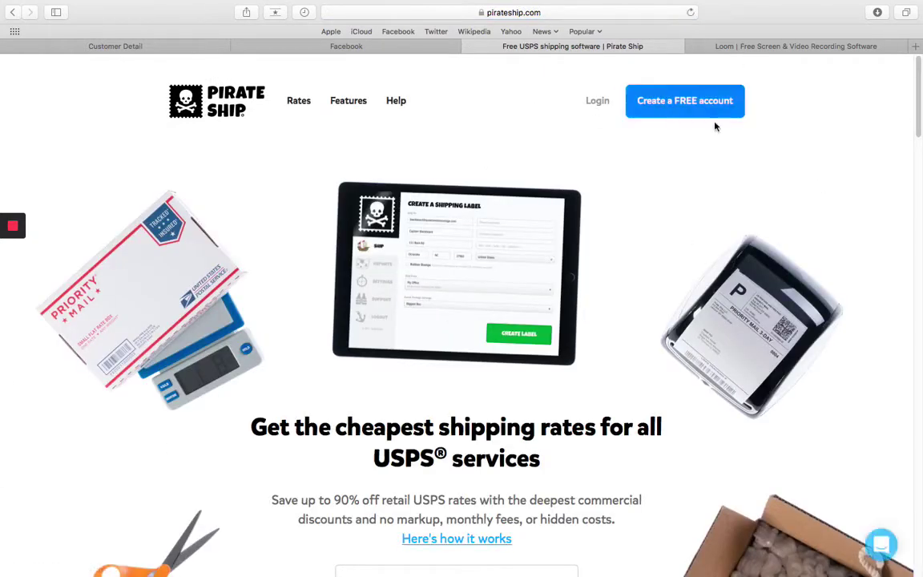
left_click(711, 113)
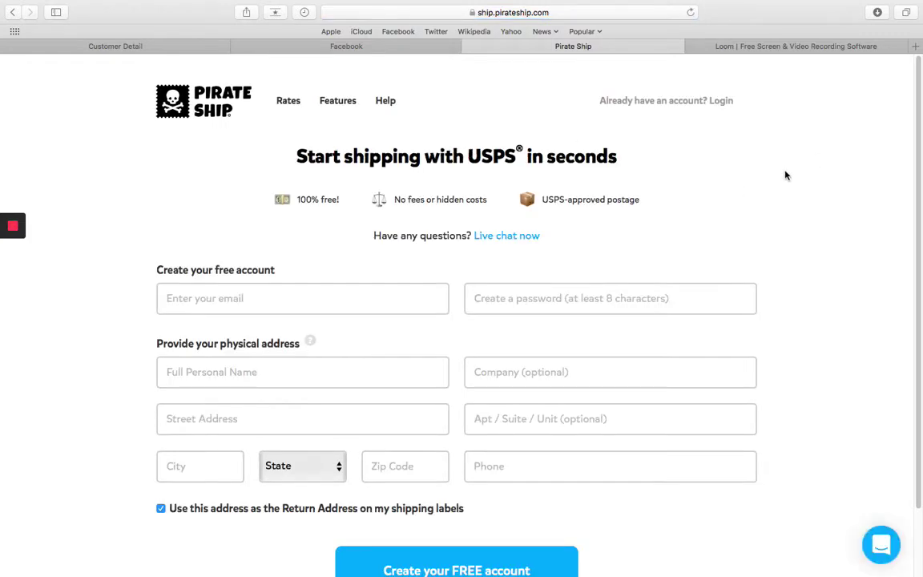
scroll(810, 204, "down", 2)
scroll(810, 203, "up", 1)
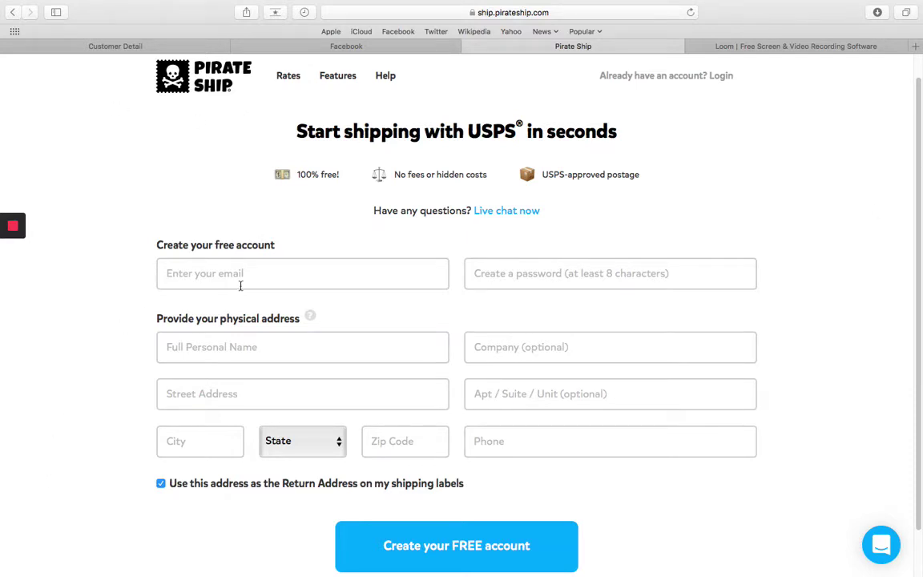
scroll(241, 213, "down", 2)
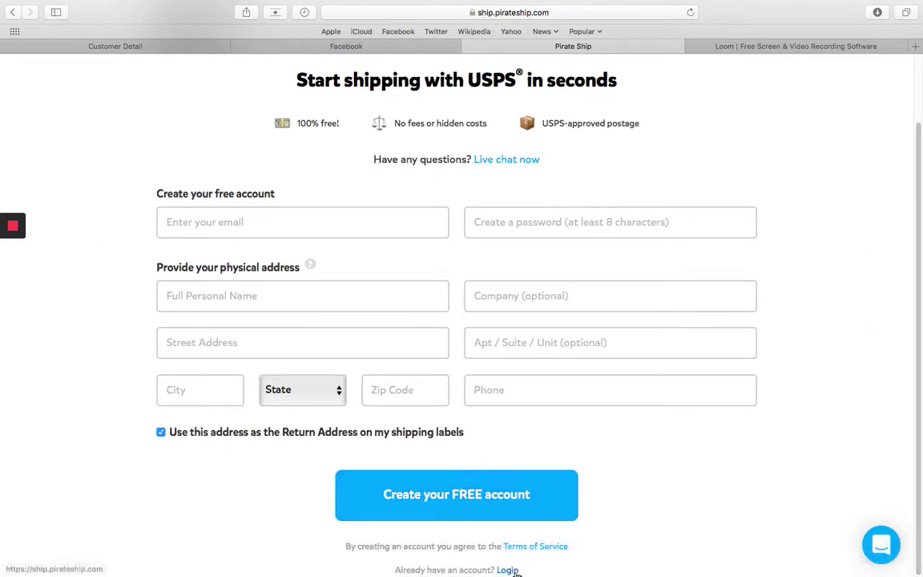
- Log in from the Login page using the saved Safari autofill account
left_click(560, 558)
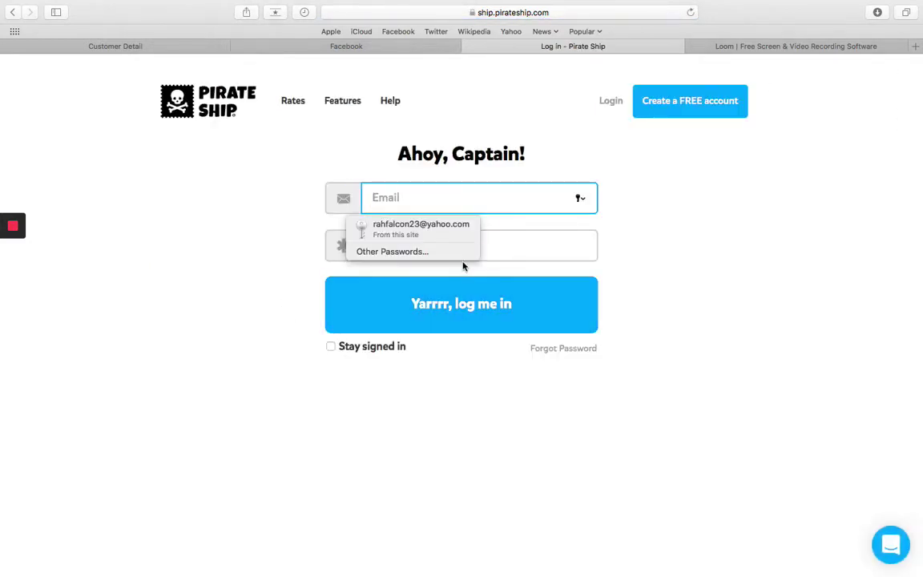
left_click(433, 233)
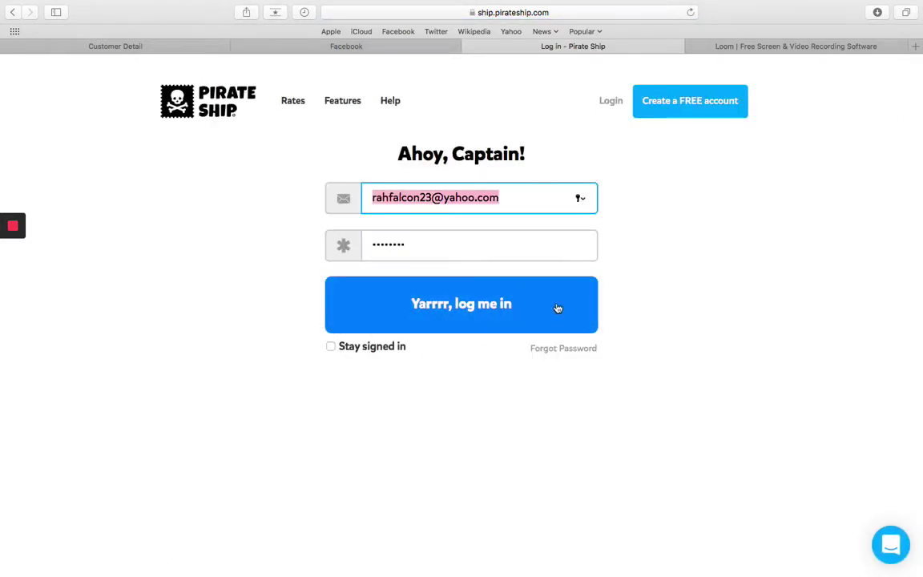
left_click(469, 321)
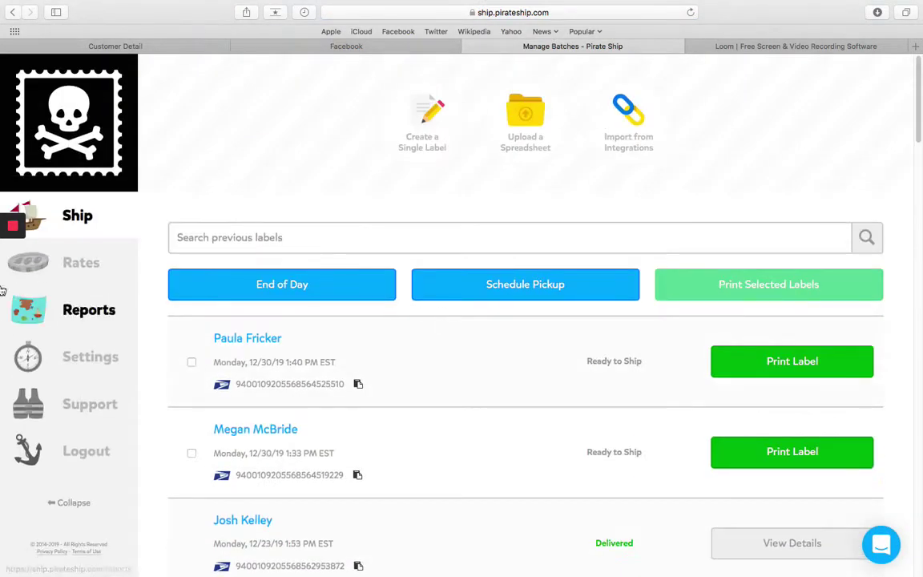
- Wait for the Ship dashboard to load and review the list of earlier labels
mouse_move(78, 206)
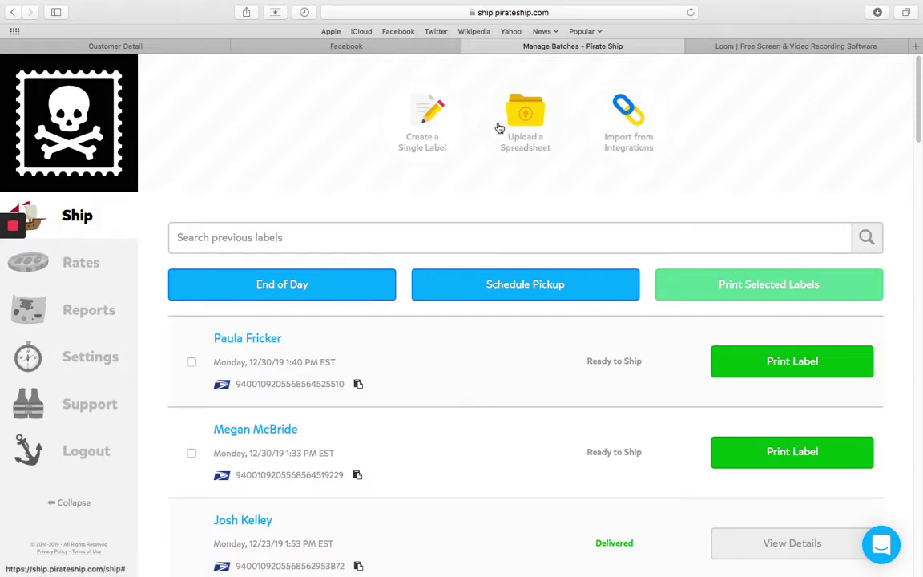
left_click(529, 137)
scroll(535, 190, "down", 5)
scroll(535, 190, "down", 5)
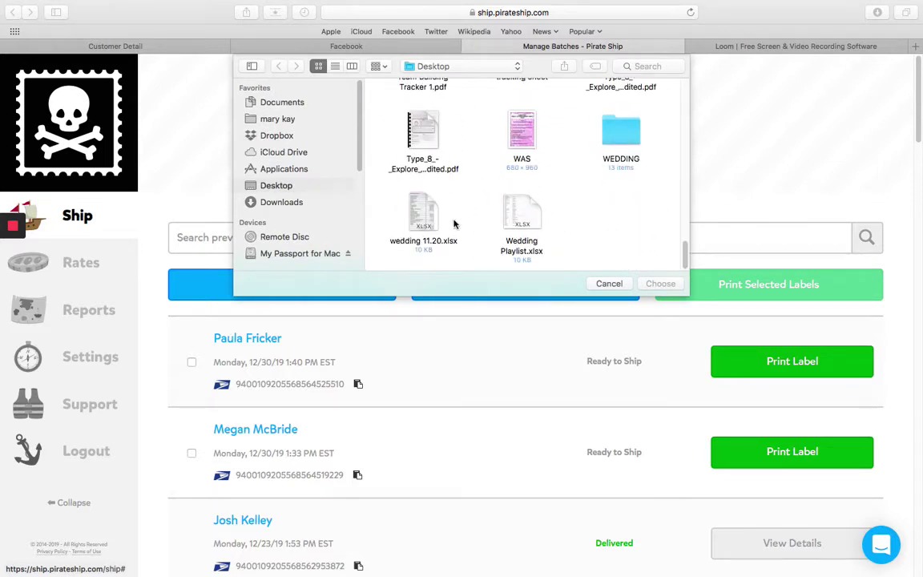
left_click(520, 213)
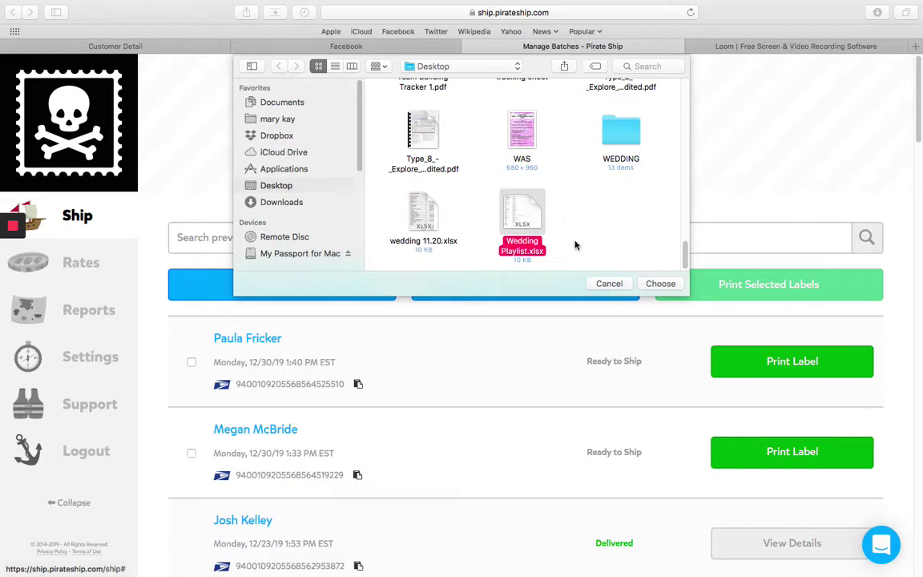
left_click(624, 284)
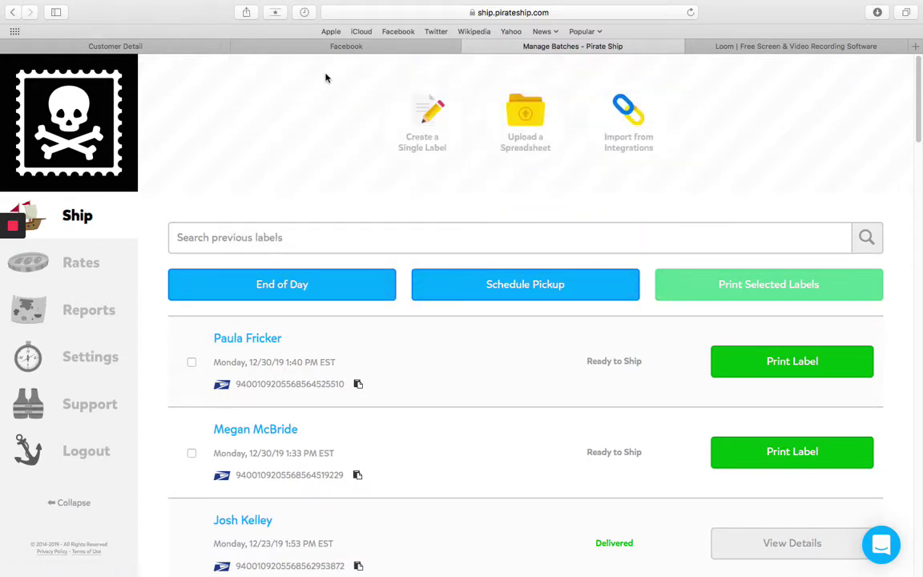
- Start a new single shipping label with Create a Single Label
left_click(403, 118)
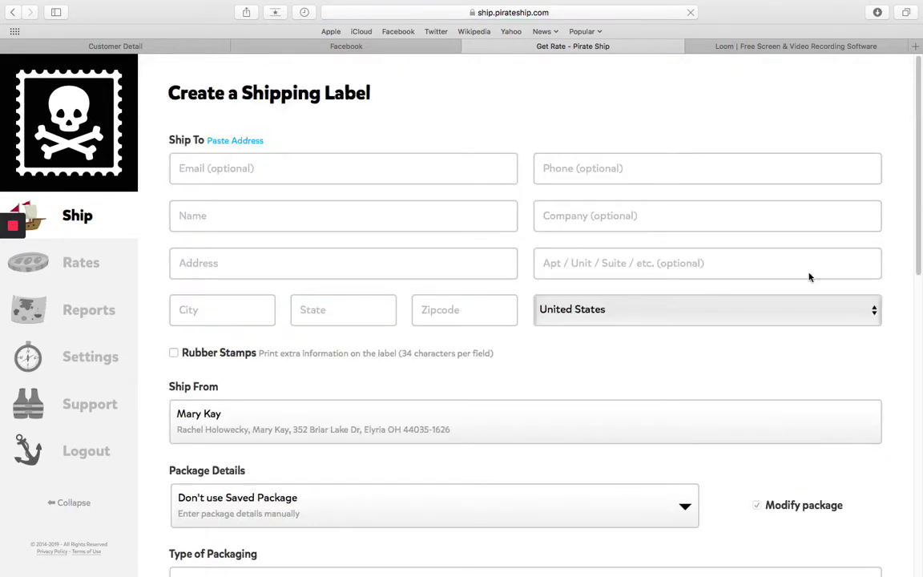
scroll(339, 325, "down", 5)
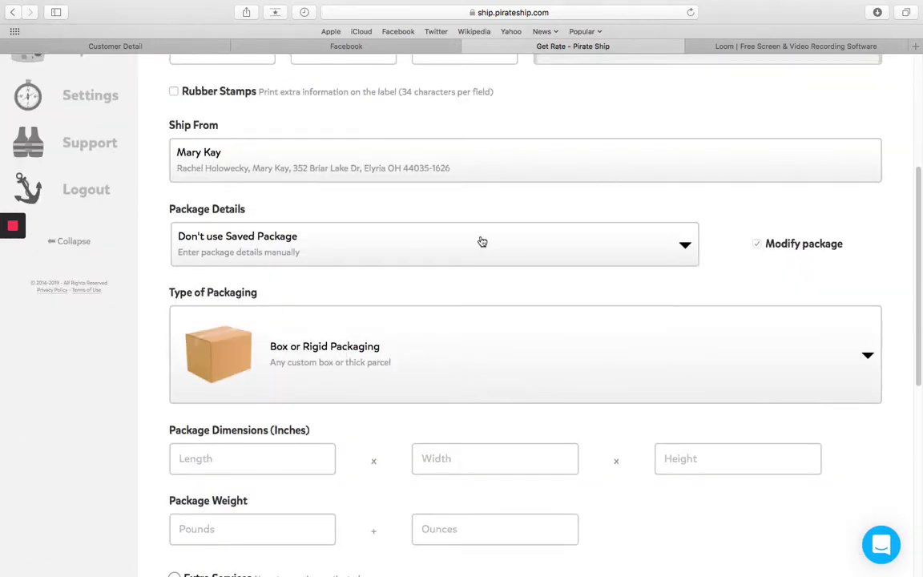
scroll(529, 206, "up", 5)
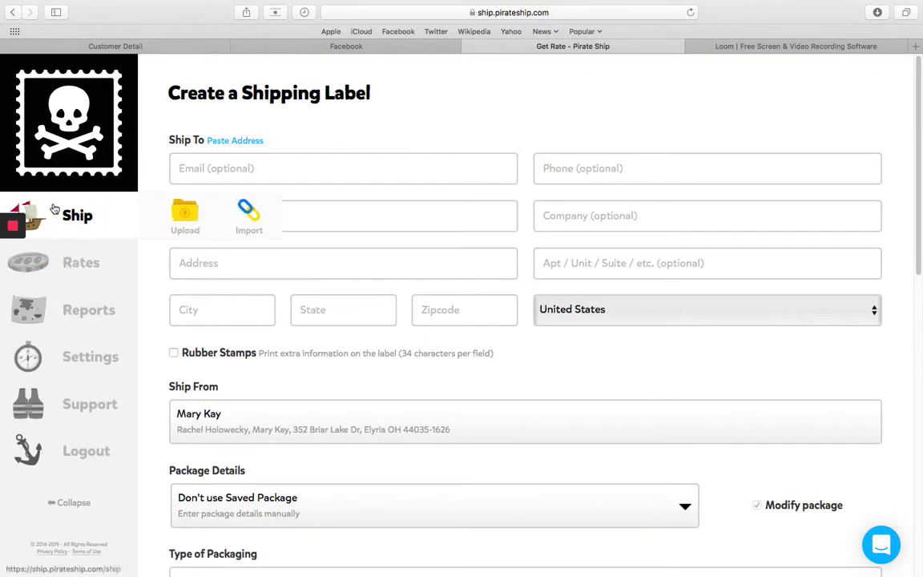
- Enter the recipient's full name and street address, accepting the suggested complete address
left_click(463, 213)
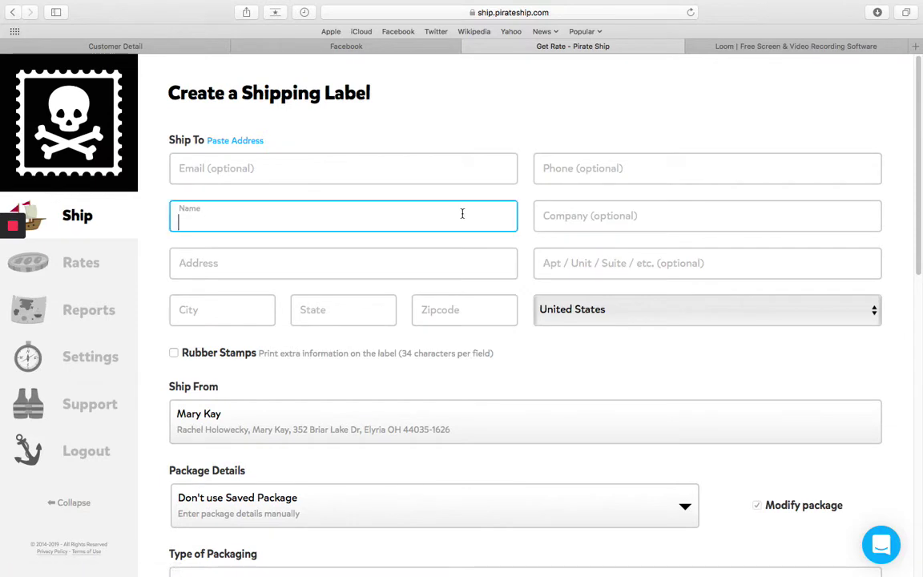
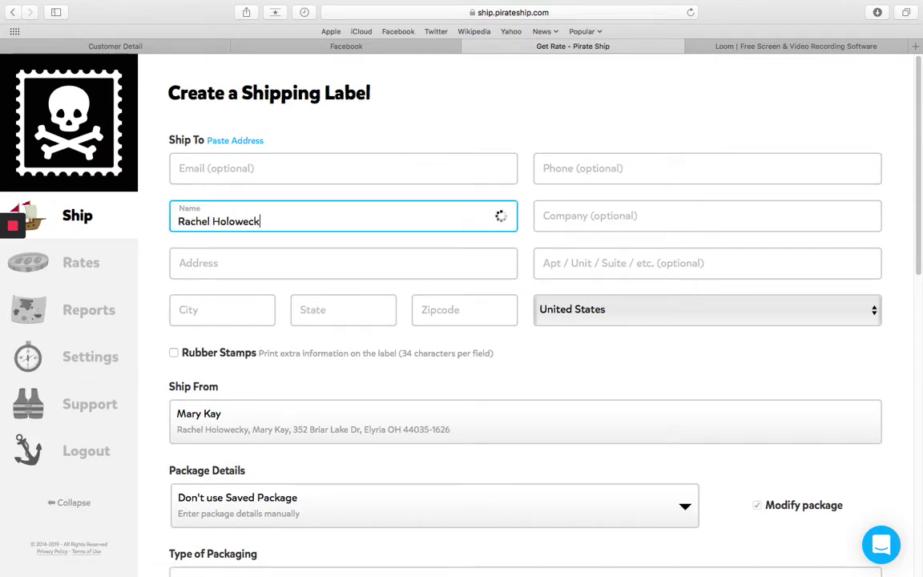
key("Tab")
key("Tab")
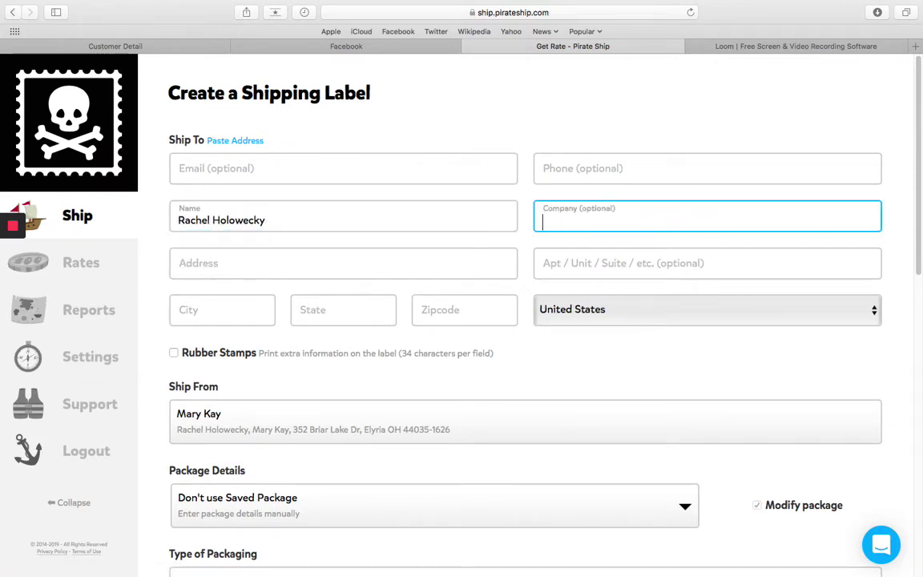
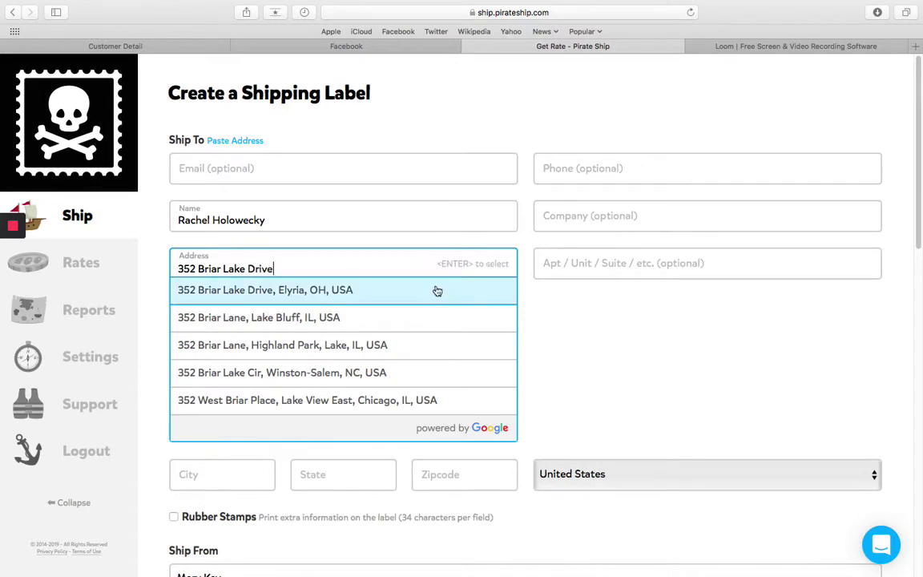
left_click(435, 289)
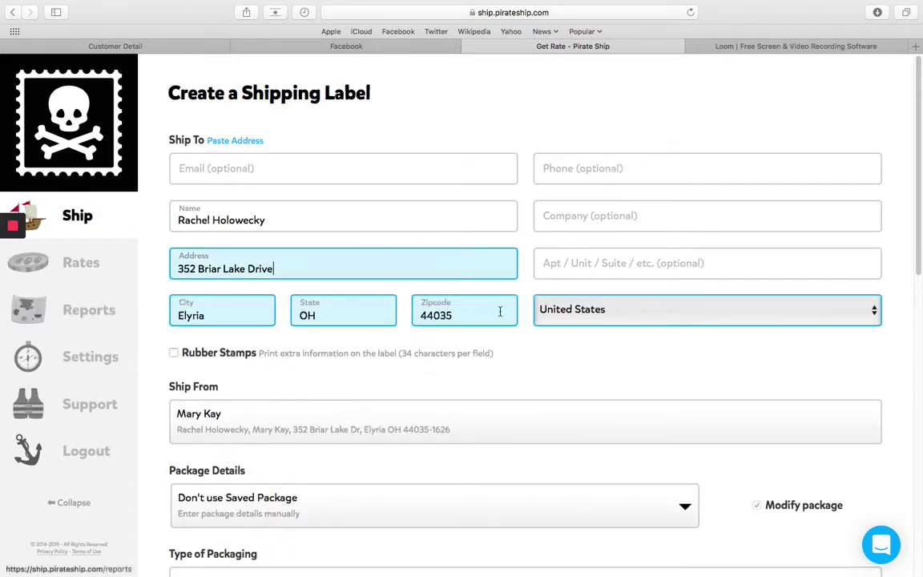
scroll(456, 313, "down", 3)
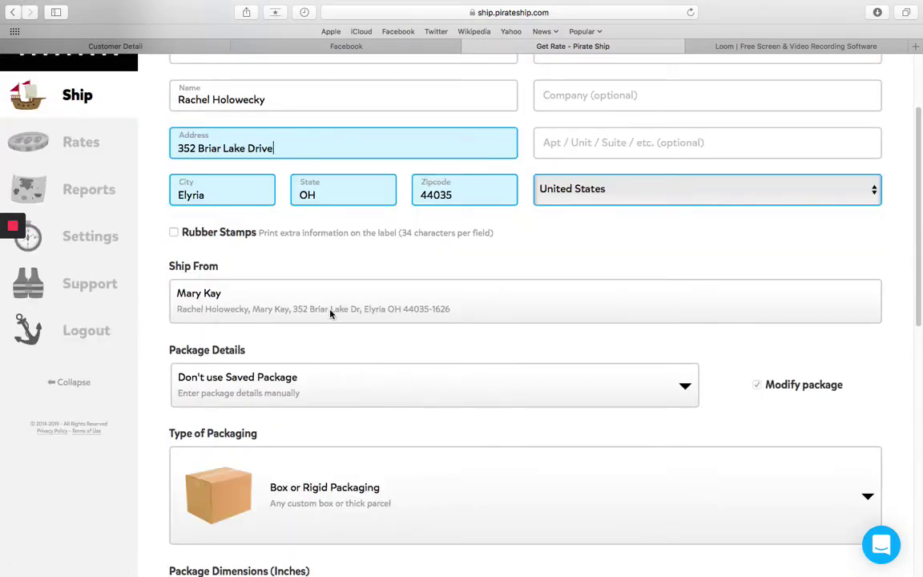
scroll(773, 310, "down", 5)
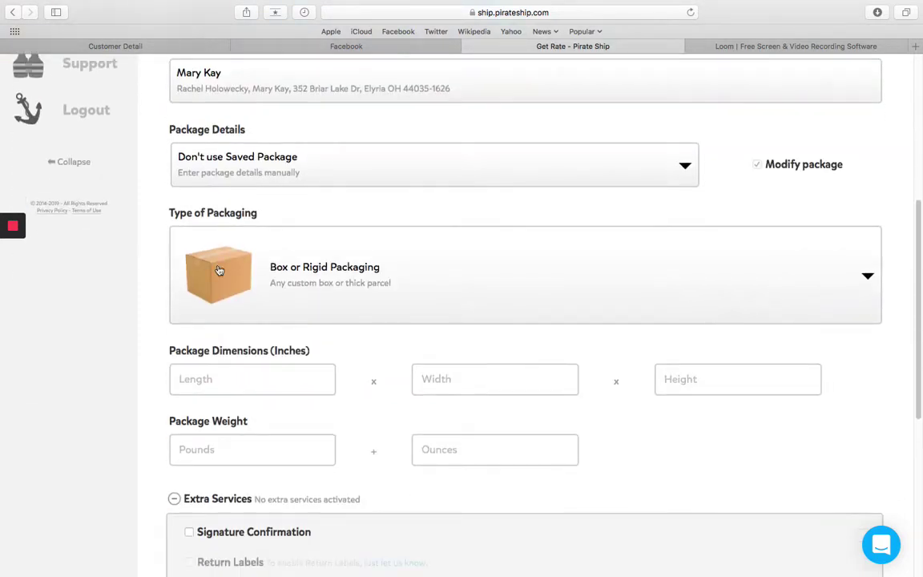
- Choose Envelope packaging and enter 9 × 7 inch length and width
left_click(562, 275)
scroll(561, 324, "down", 1)
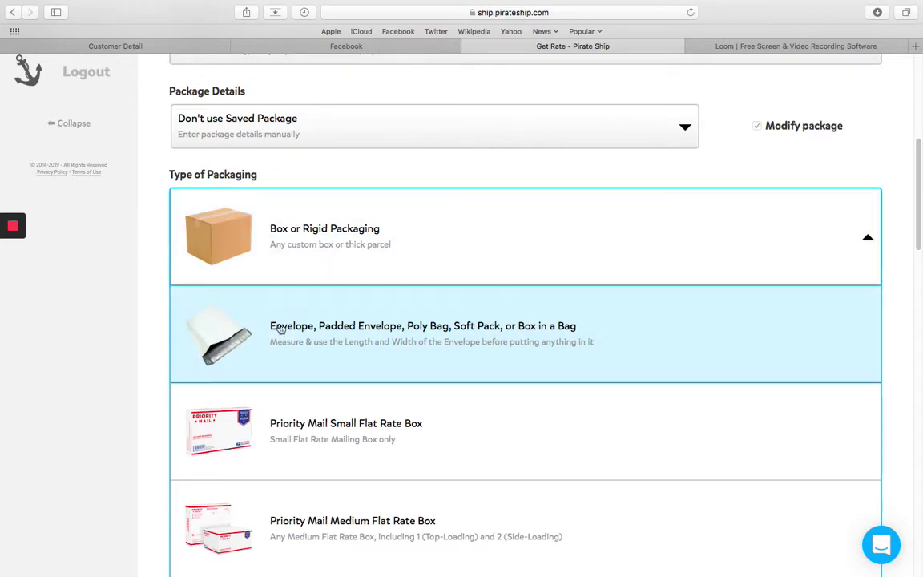
left_click(281, 333)
left_click(265, 341)
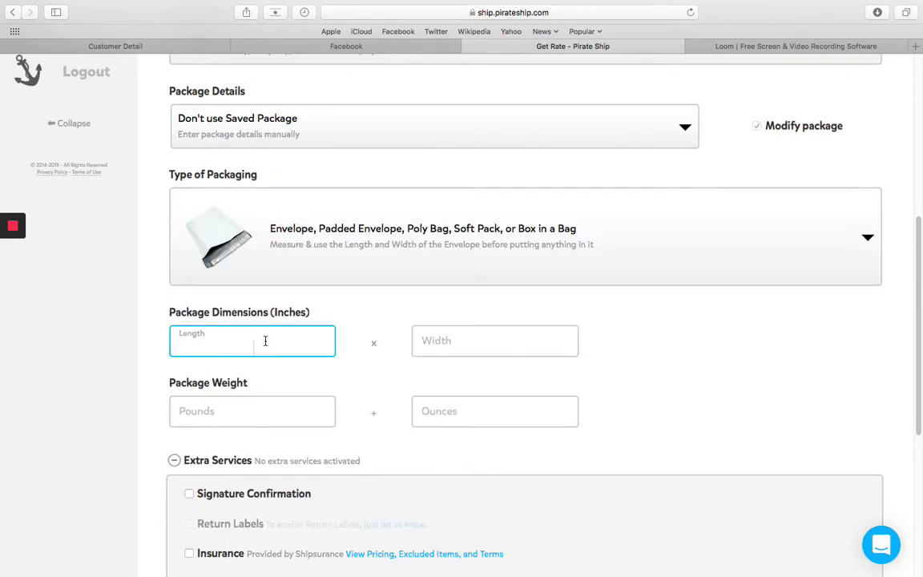
type("9")
key("Tab")
type("7")
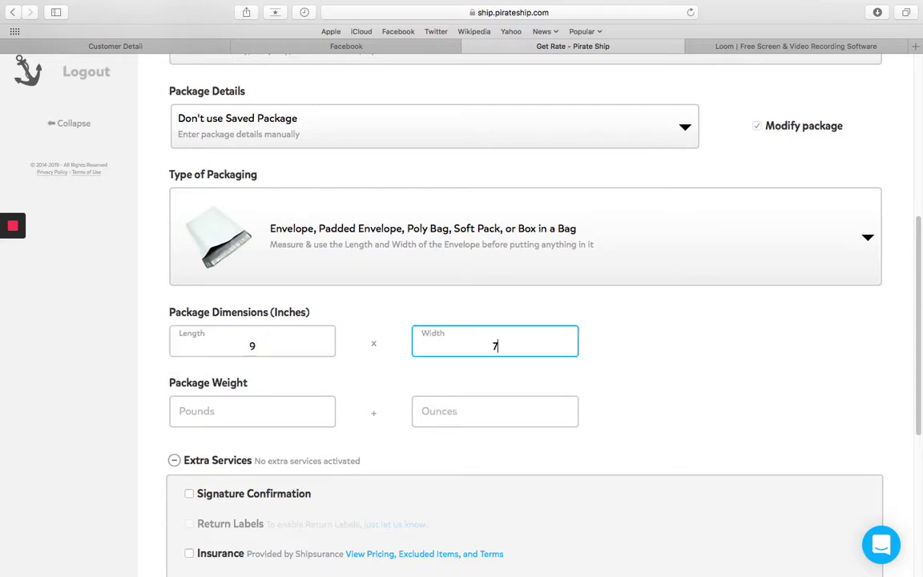
left_click(614, 402)
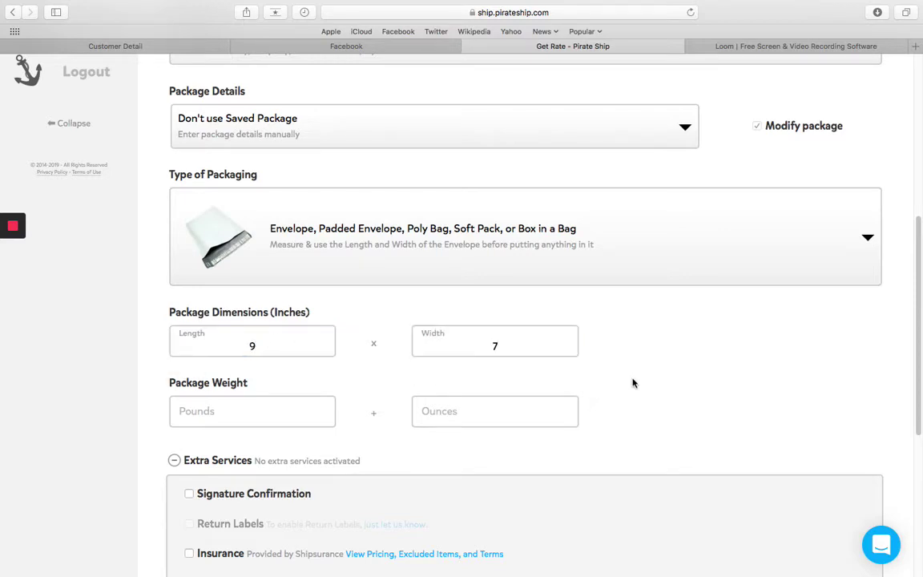
left_click(225, 412)
left_click(482, 418)
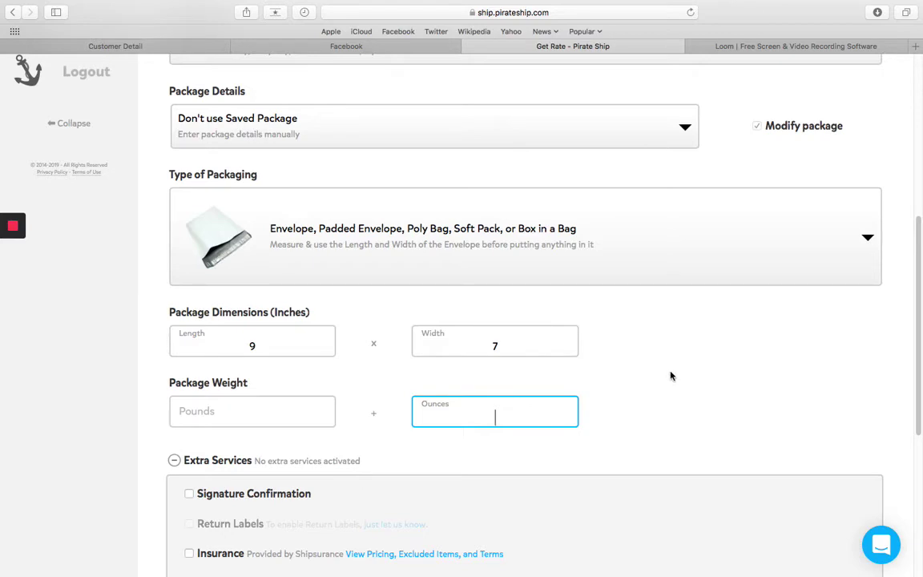
left_click(289, 423)
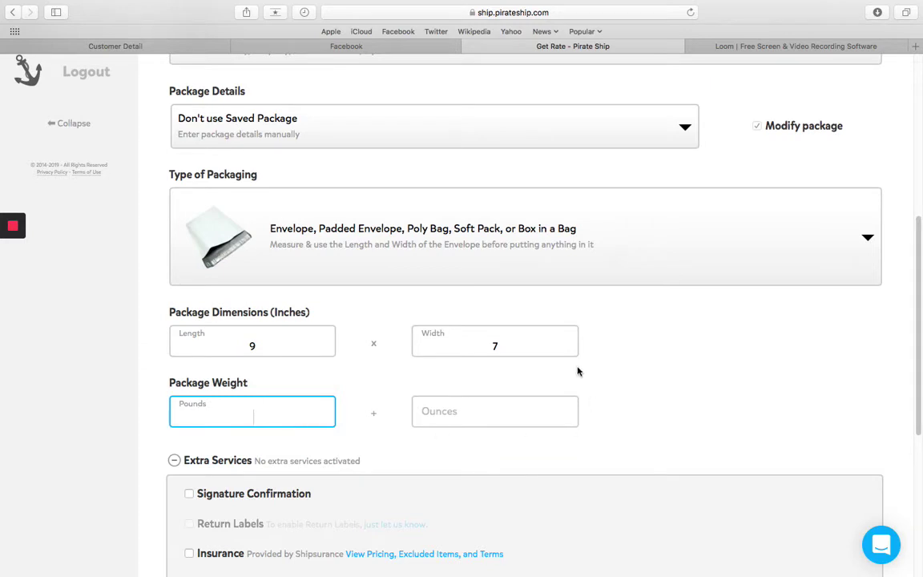
scroll(582, 385, "down", 8)
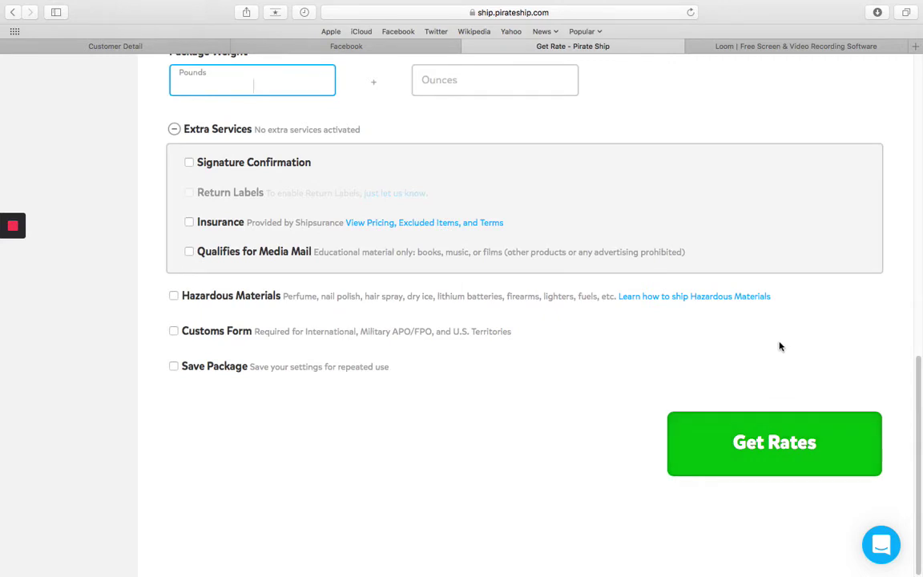
scroll(781, 343, "up", 10)
scroll(526, 396, "down", 9)
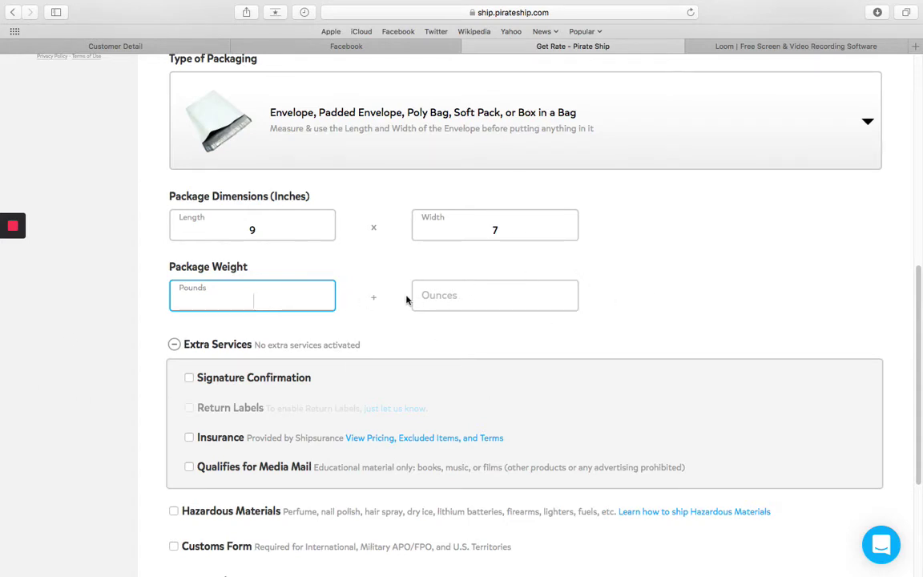
- Enter a 5 oz package weight and collapse the Extra Services section
left_click(457, 293)
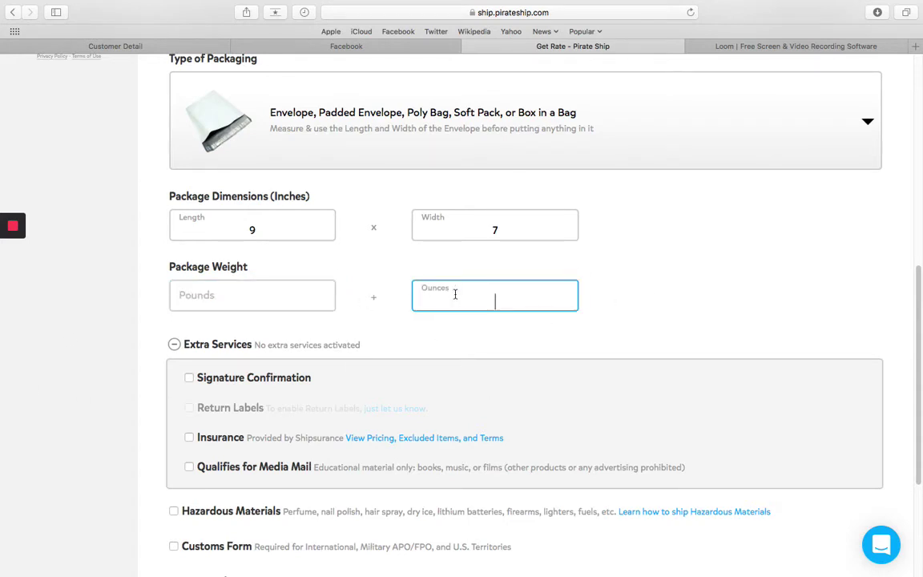
type("5")
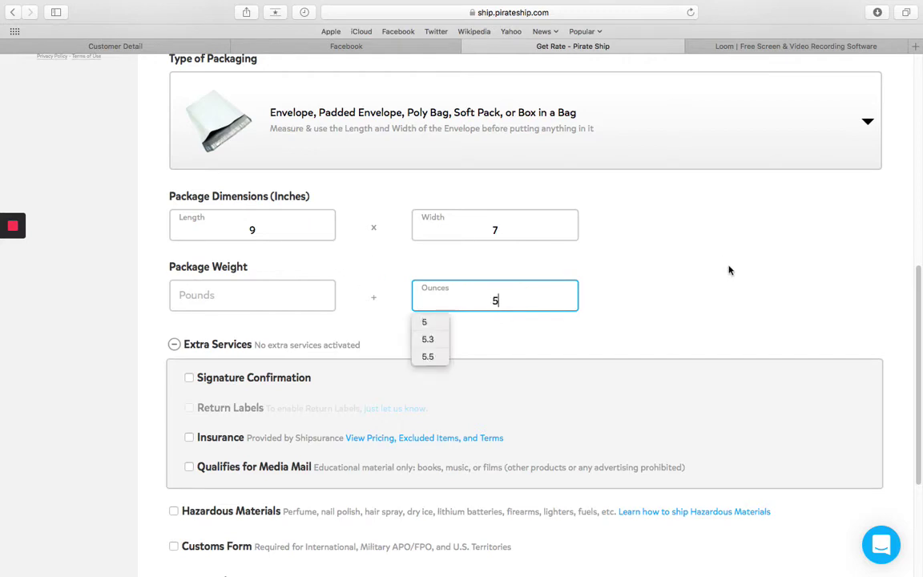
left_click(729, 271)
scroll(776, 241, "down", 5)
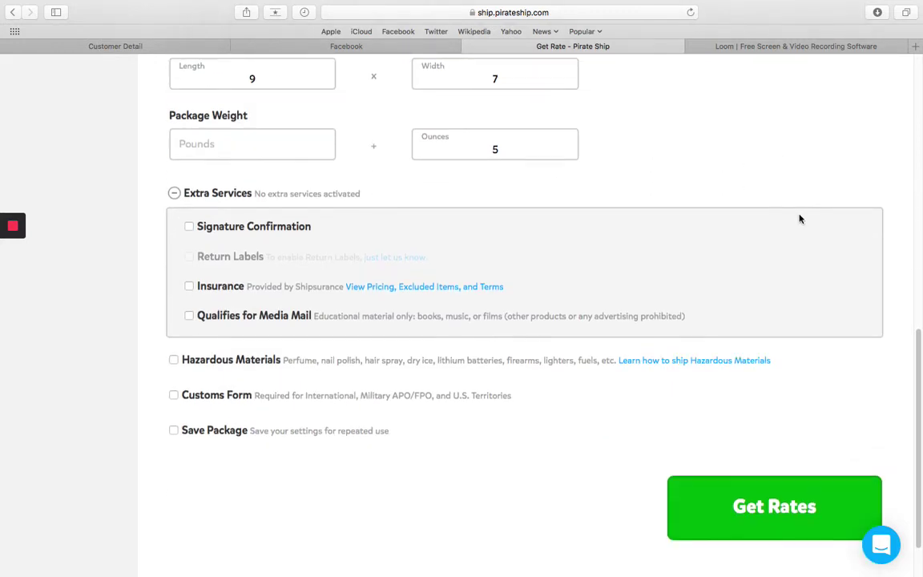
scroll(798, 219, "up", 6)
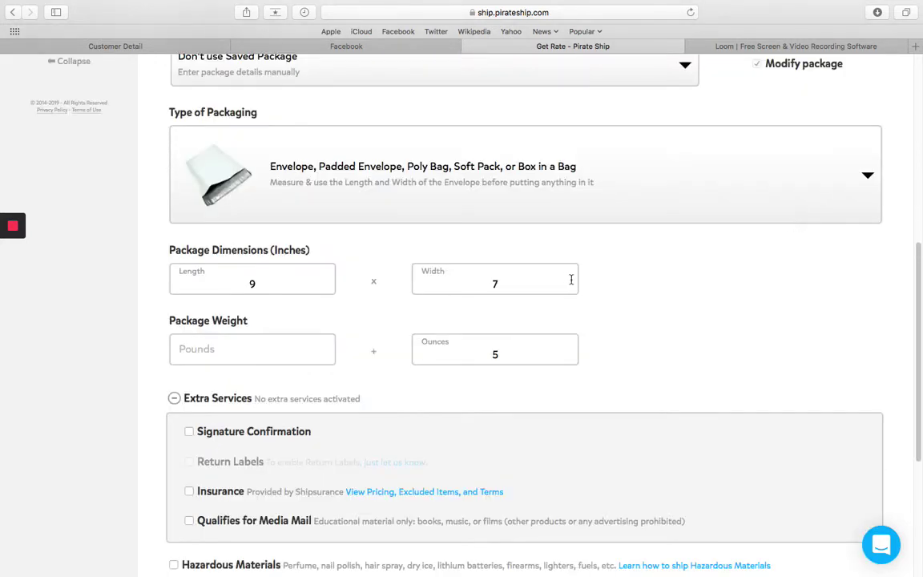
left_click(538, 347)
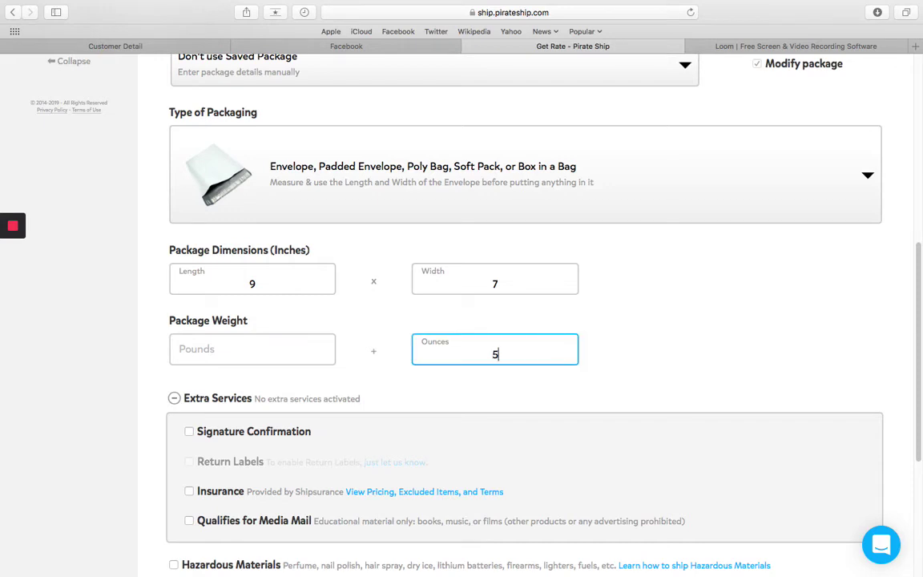
key("BackSpace")
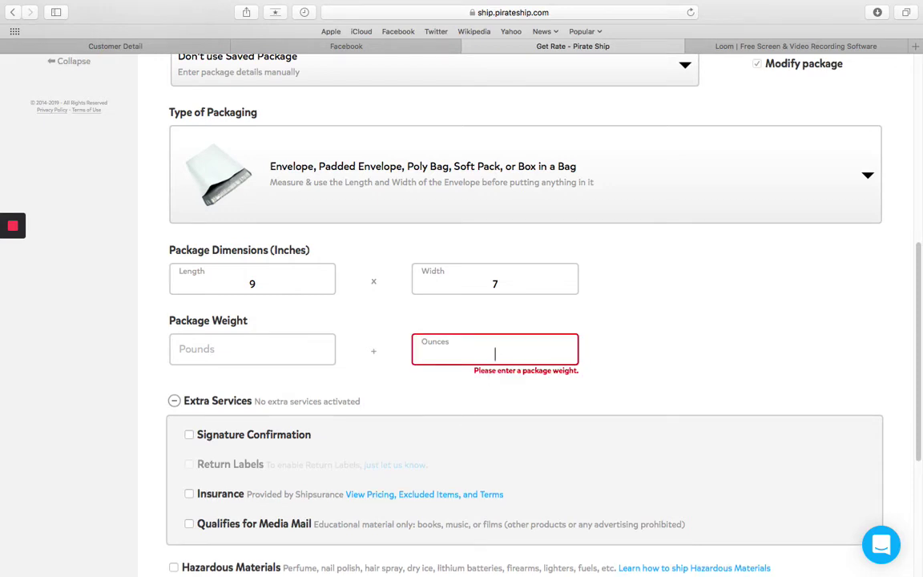
type("5")
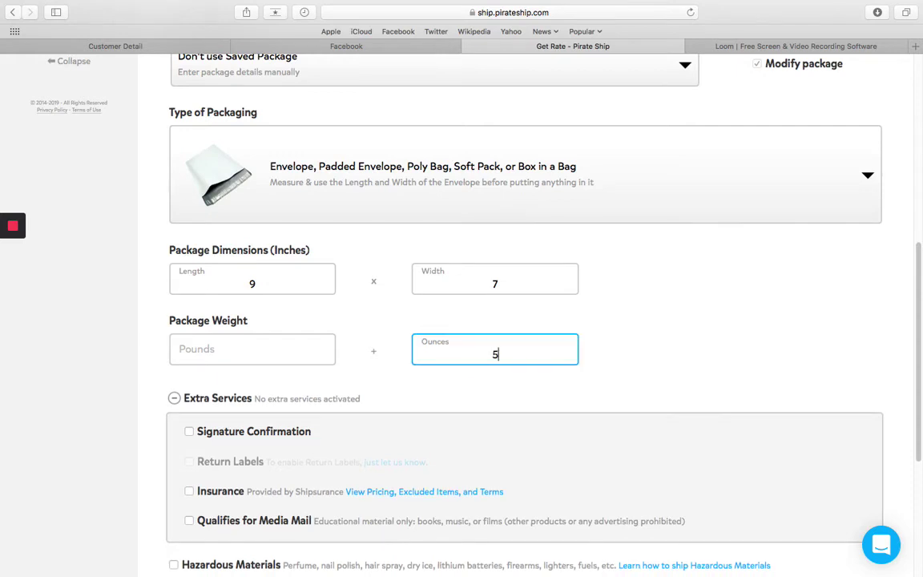
left_click(867, 344)
scroll(664, 381, "down", 5)
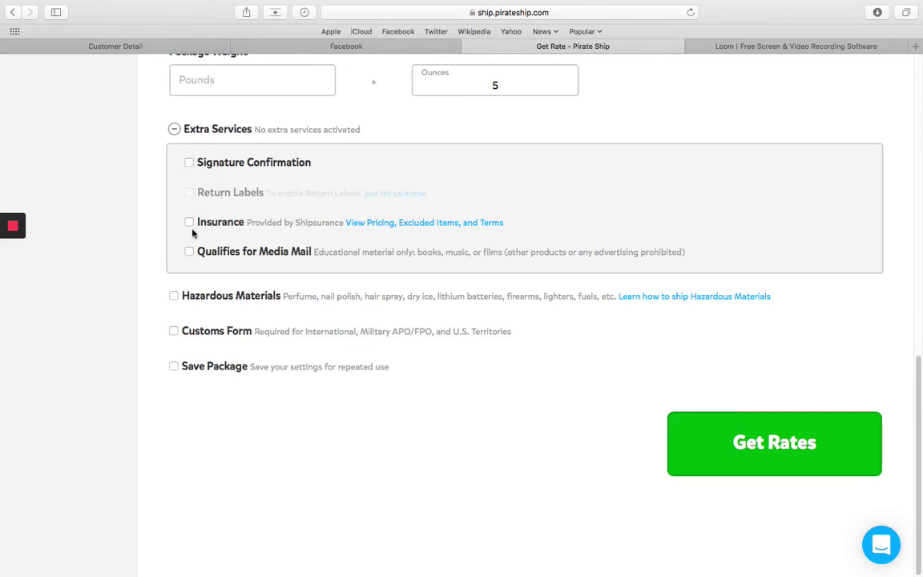
left_click(174, 130)
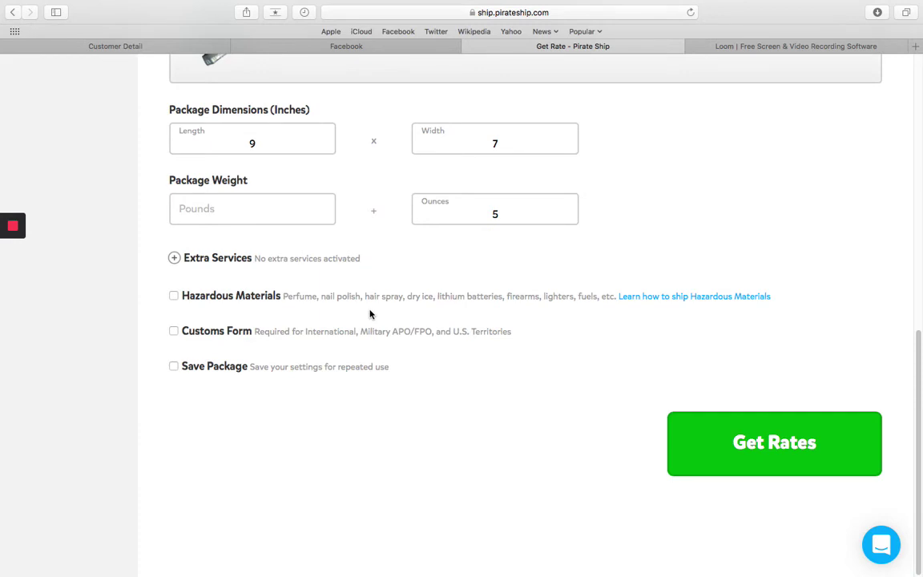
- Get rates and keep First Class Package at $3.18 as the shipping service
left_click(807, 436)
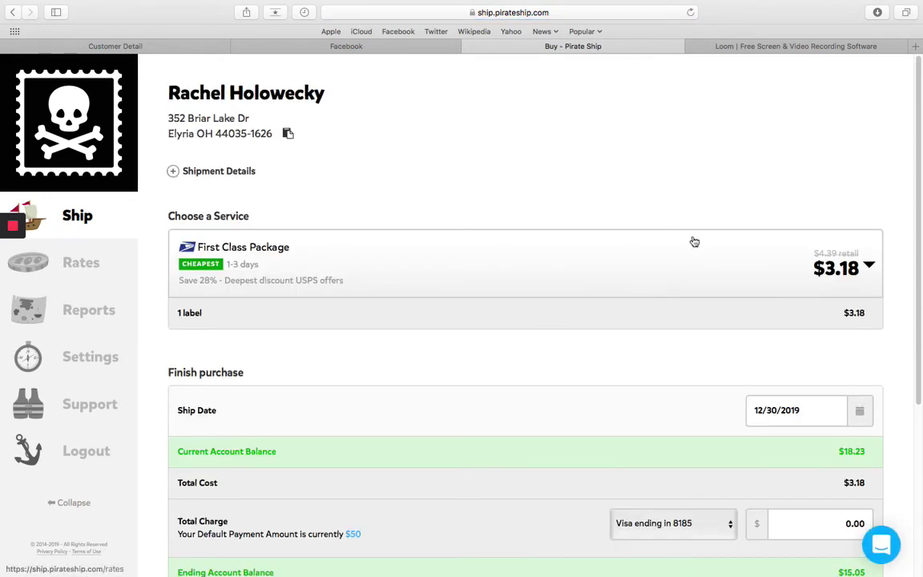
left_click(870, 265)
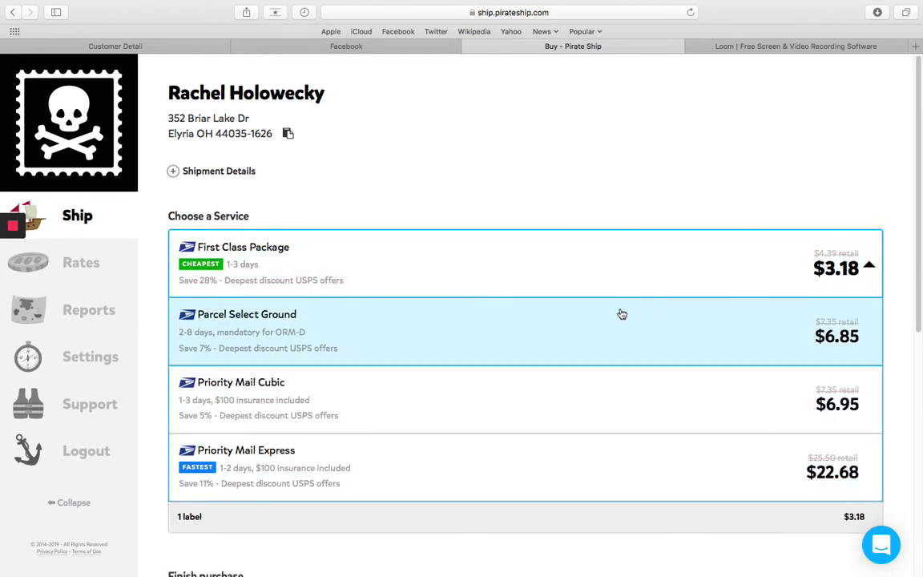
scroll(620, 315, "down", 1)
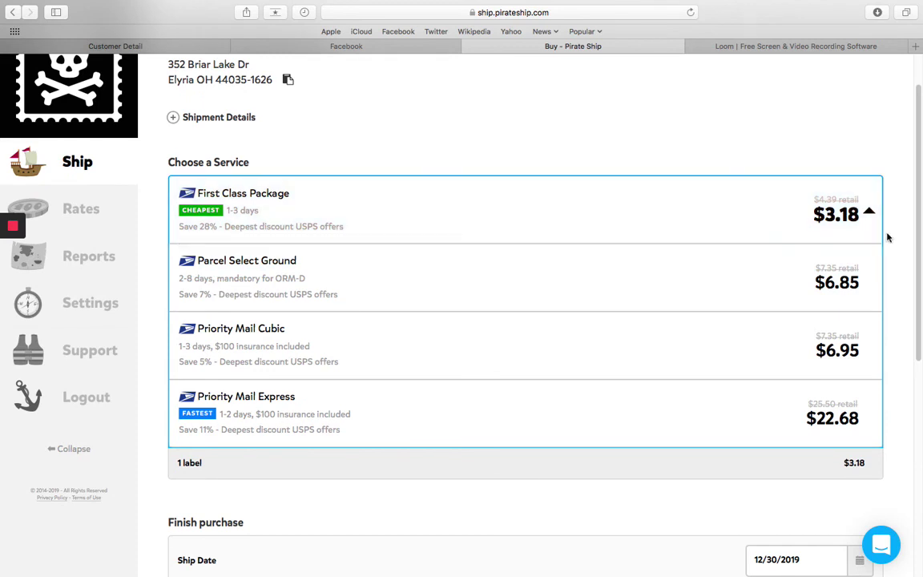
left_click(532, 215)
scroll(557, 222, "down", 1)
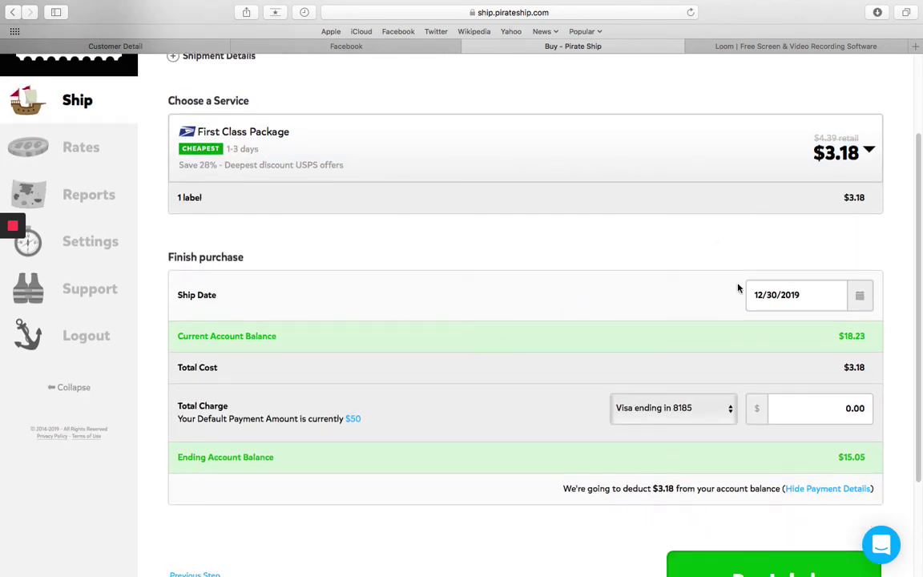
scroll(674, 315, "down", 2)
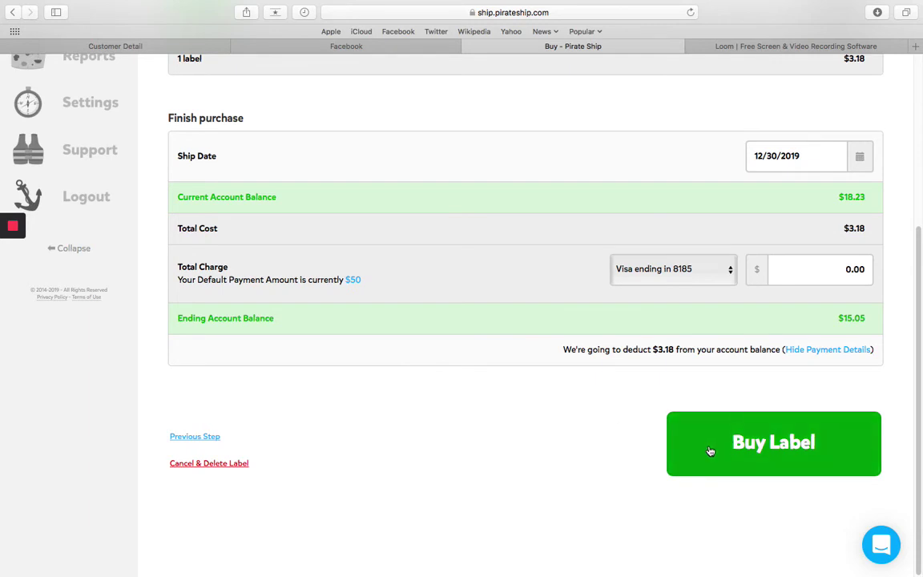
scroll(481, 280, "up", 4)
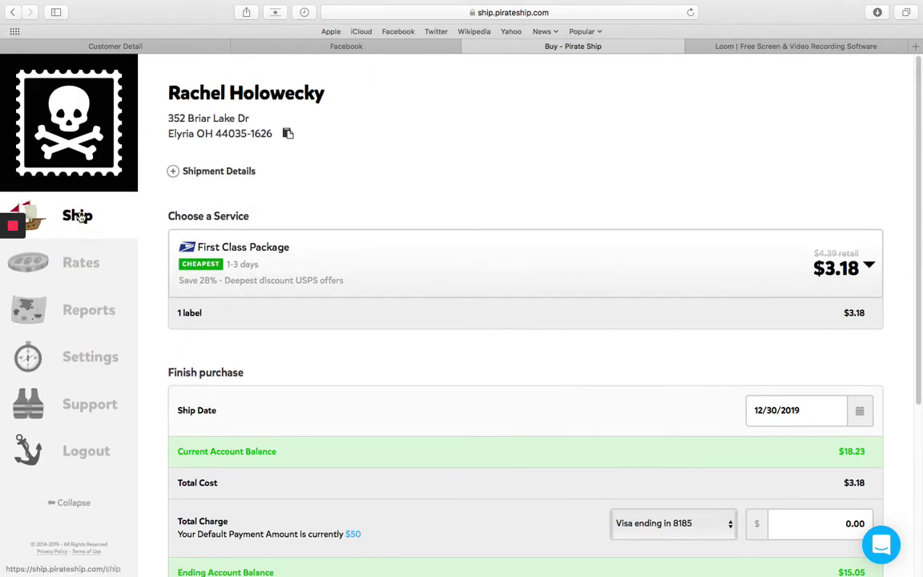
- Leave checkout via Ship > Single, then open Manage Batches and scroll the label list
mouse_move(46, 226)
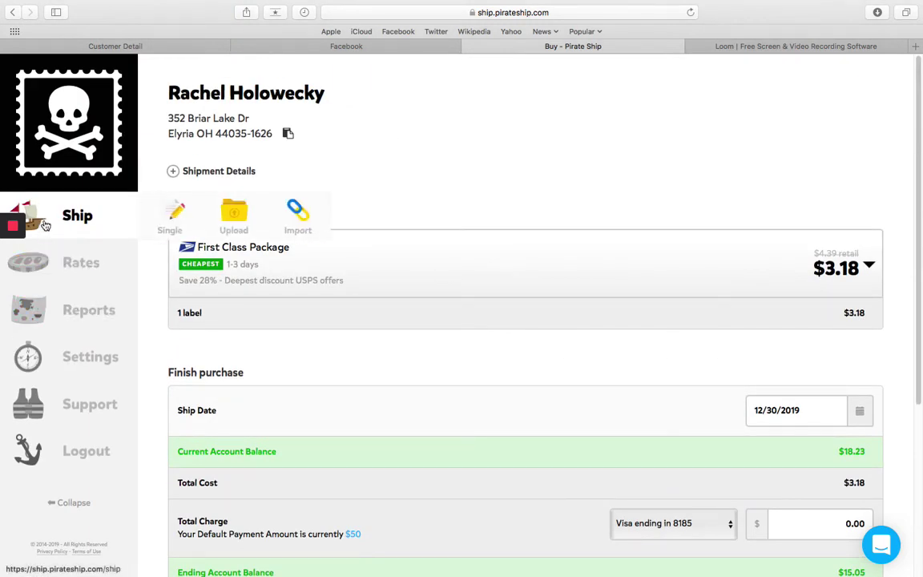
left_click(178, 212)
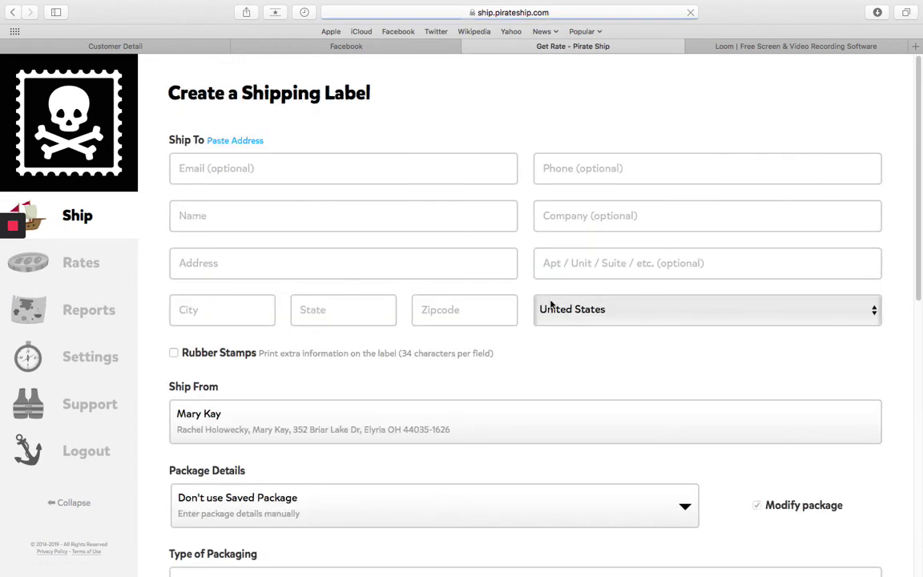
left_click(59, 237)
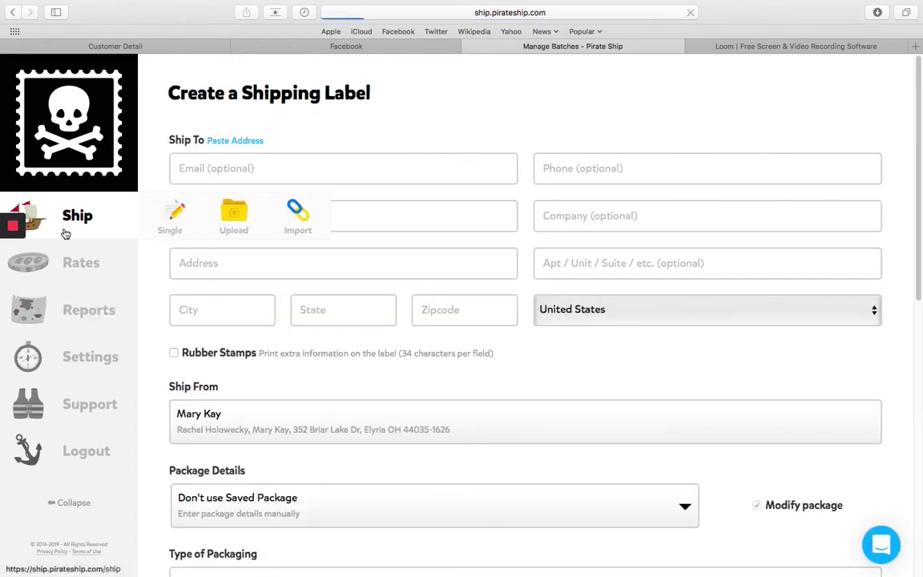
scroll(486, 338, "down", 1)
scroll(486, 337, "down", 10)
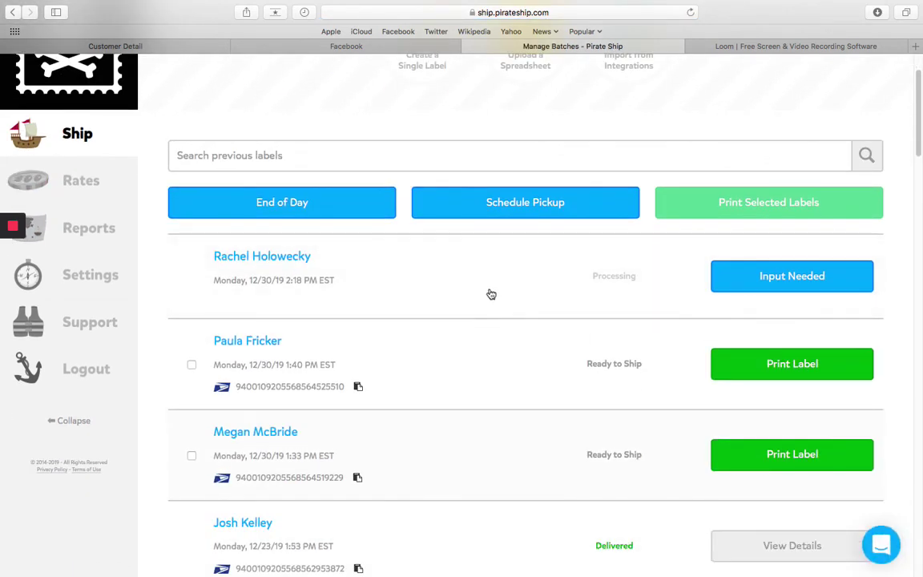
scroll(515, 298, "down", 10)
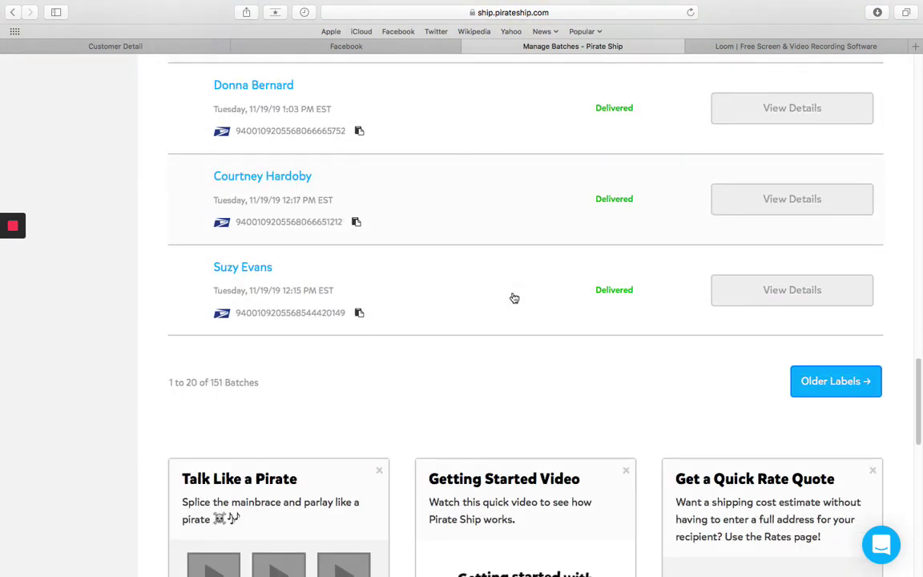
scroll(514, 298, "down", 3)
scroll(513, 298, "down", 2)
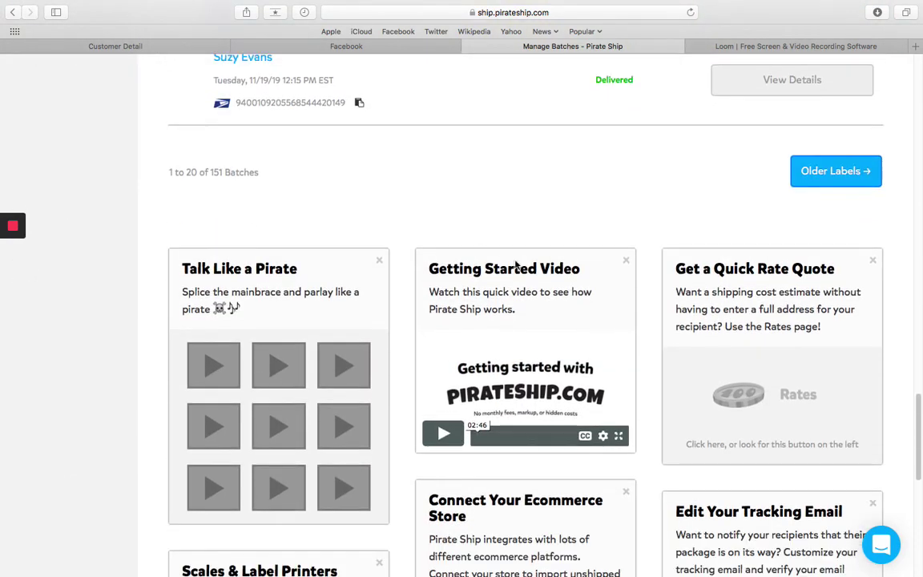
scroll(509, 216, "down", 7)
scroll(524, 271, "down", 3)
scroll(529, 267, "up", 20)
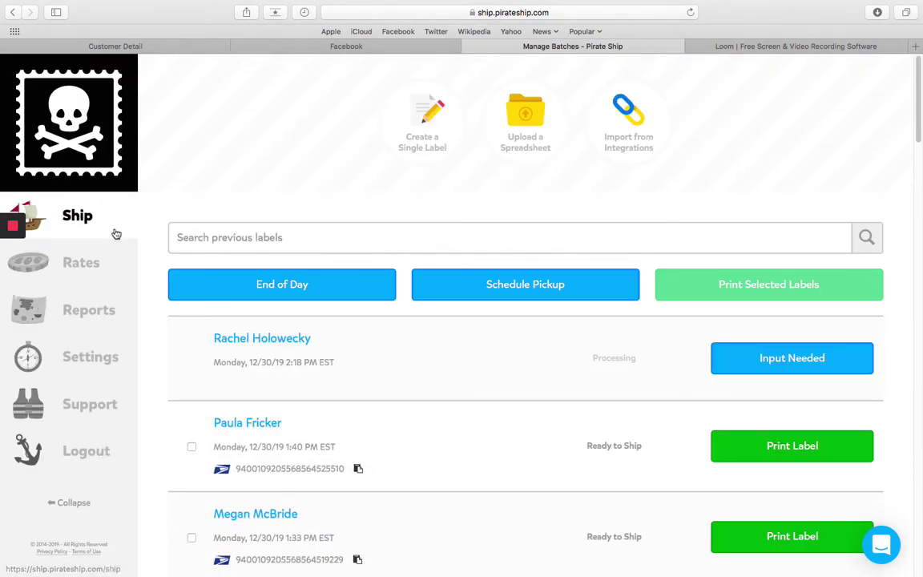
left_click(73, 224)
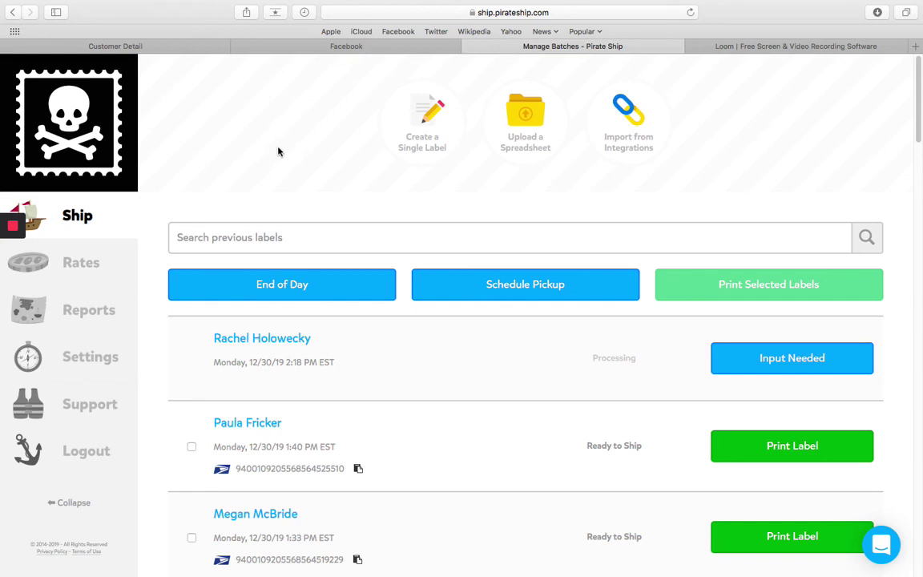
mouse_move(11, 227)
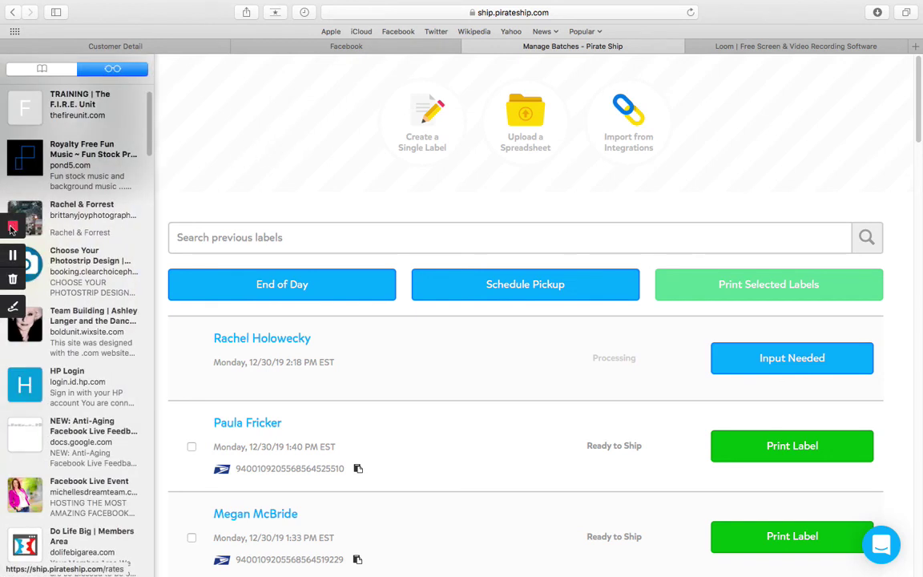